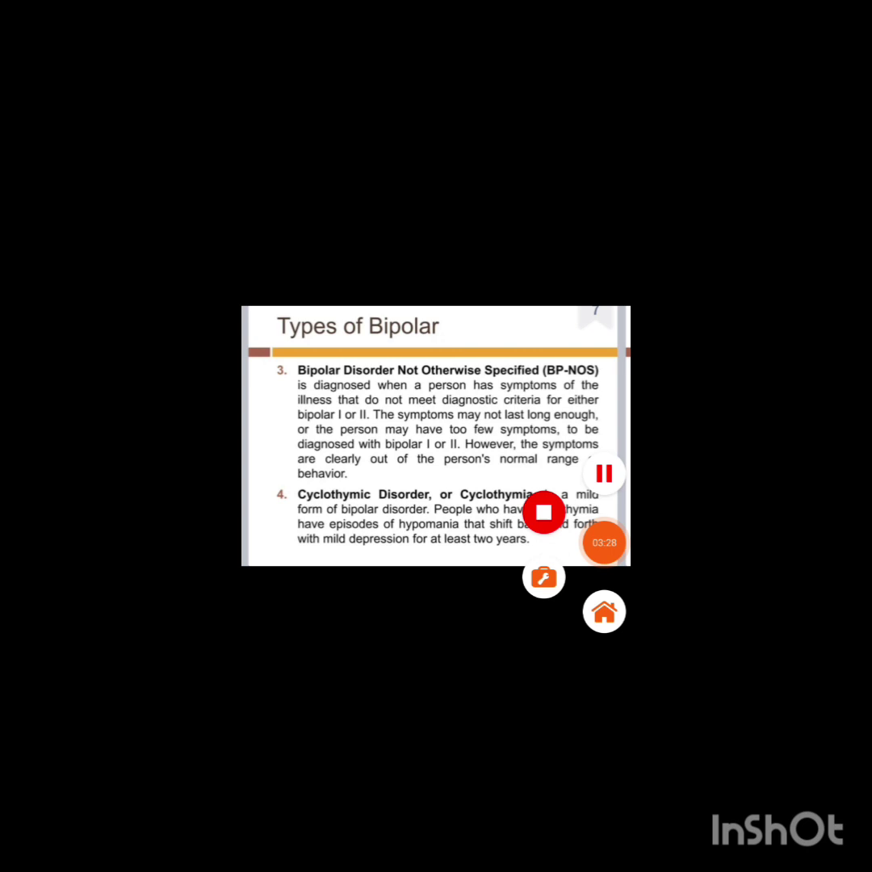
Step: Advance from the 'Types of Bipolar' screenshots to the 'Etiology for Bipolar Disorder' slide
{"action": "left_click", "coordinate": [604, 543]}
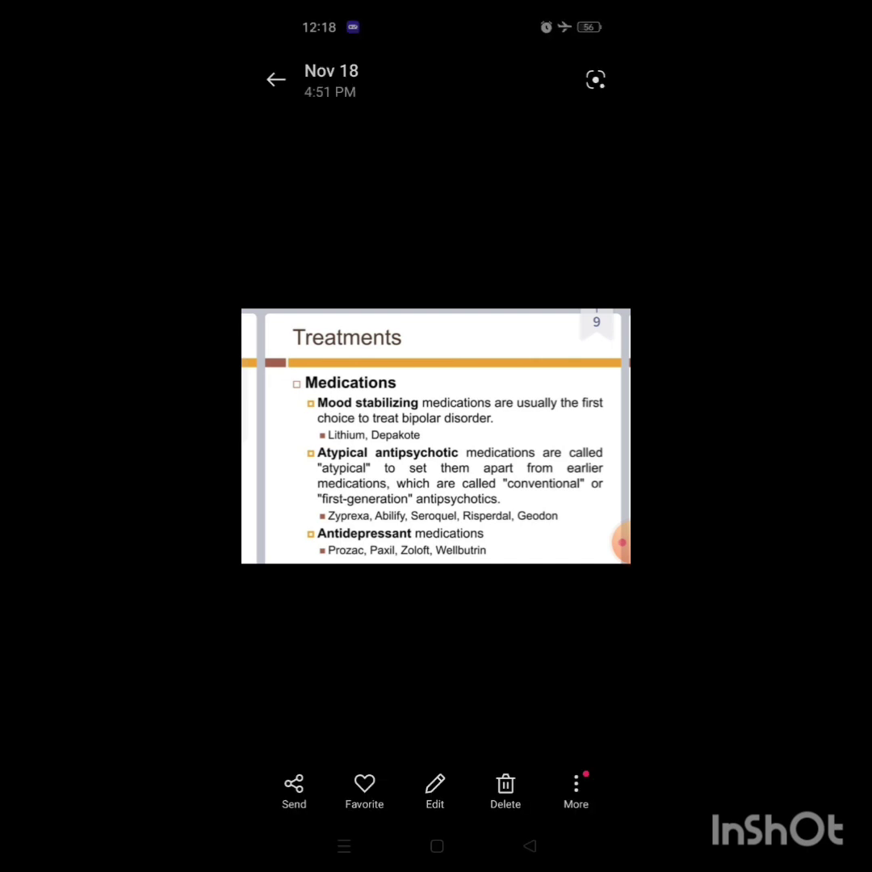
{"action": "left_click", "coordinate": [621, 542]}
{"action": "left_click", "coordinate": [604, 542]}
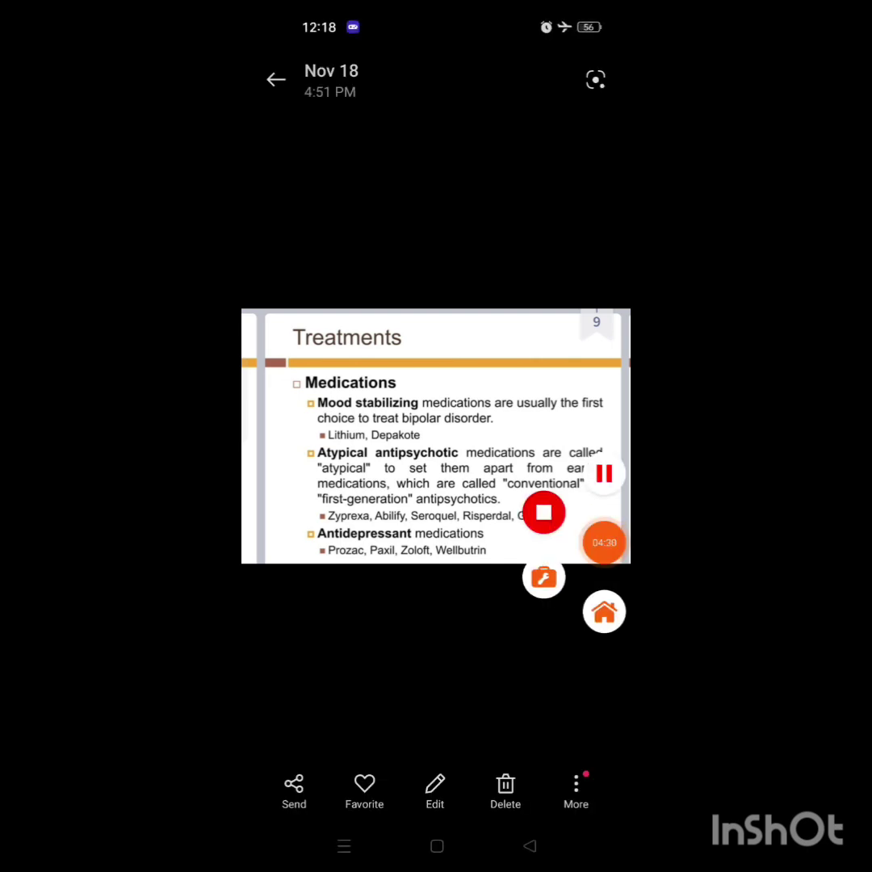
{"action": "left_click_drag", "start_coordinate": [549, 436], "coordinate": [306, 437]}
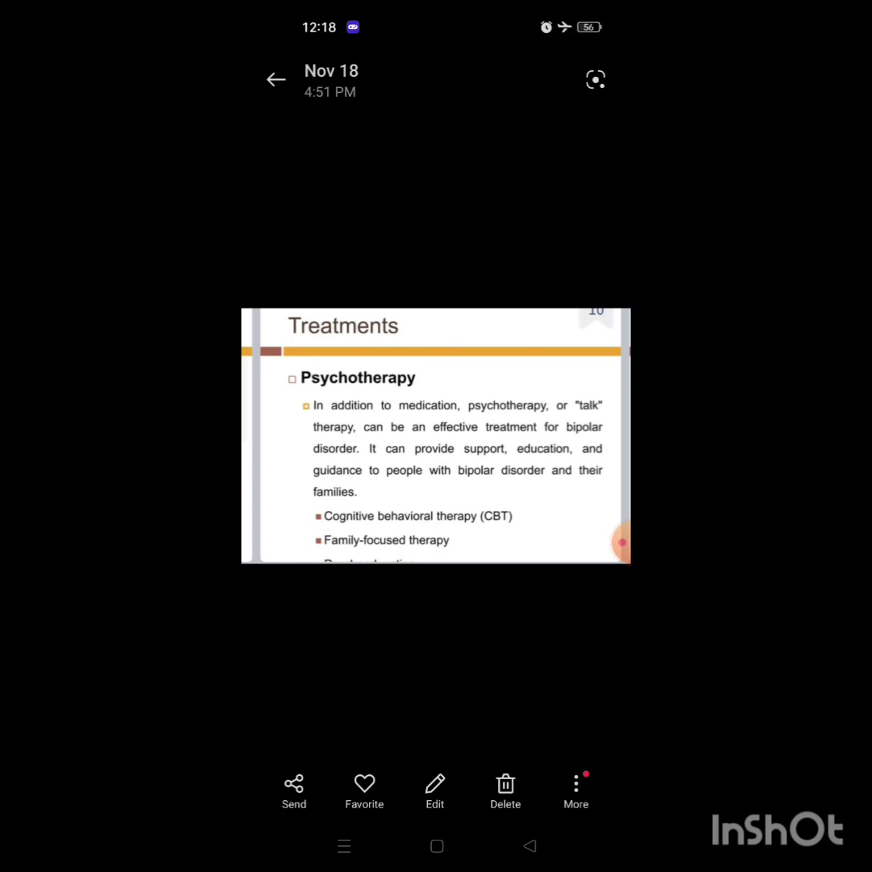
{"action": "left_click_drag", "start_coordinate": [307, 436], "coordinate": [550, 436]}
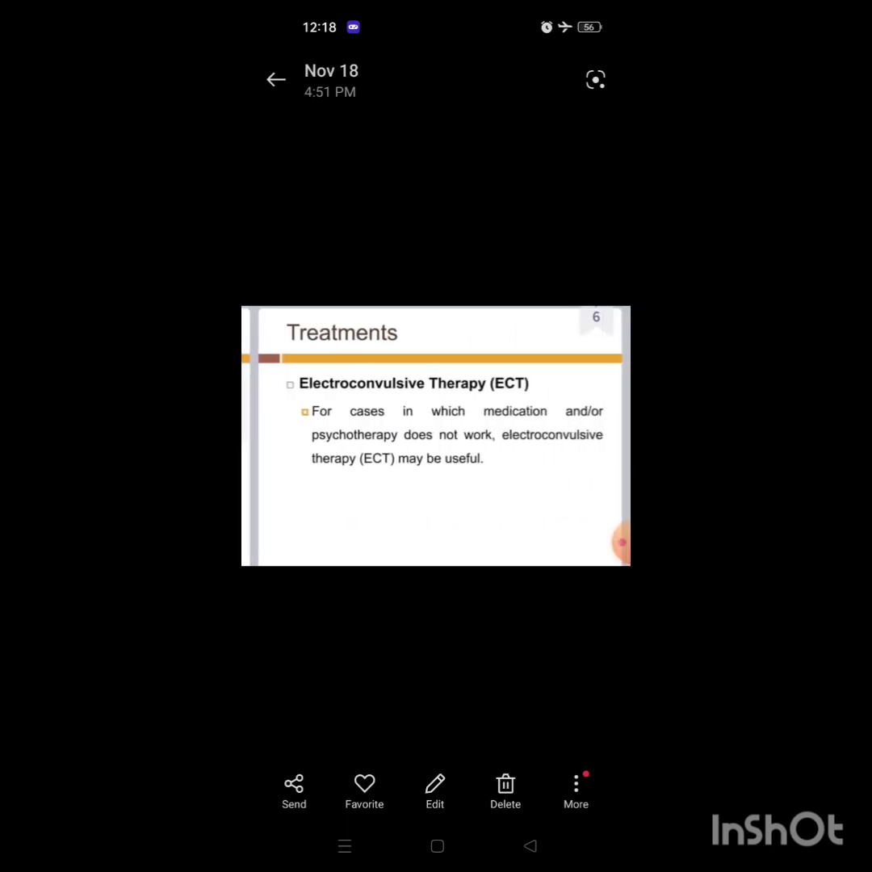
{"action": "left_click_drag", "start_coordinate": [549, 436], "coordinate": [307, 436]}
{"action": "left_click", "coordinate": [620, 543]}
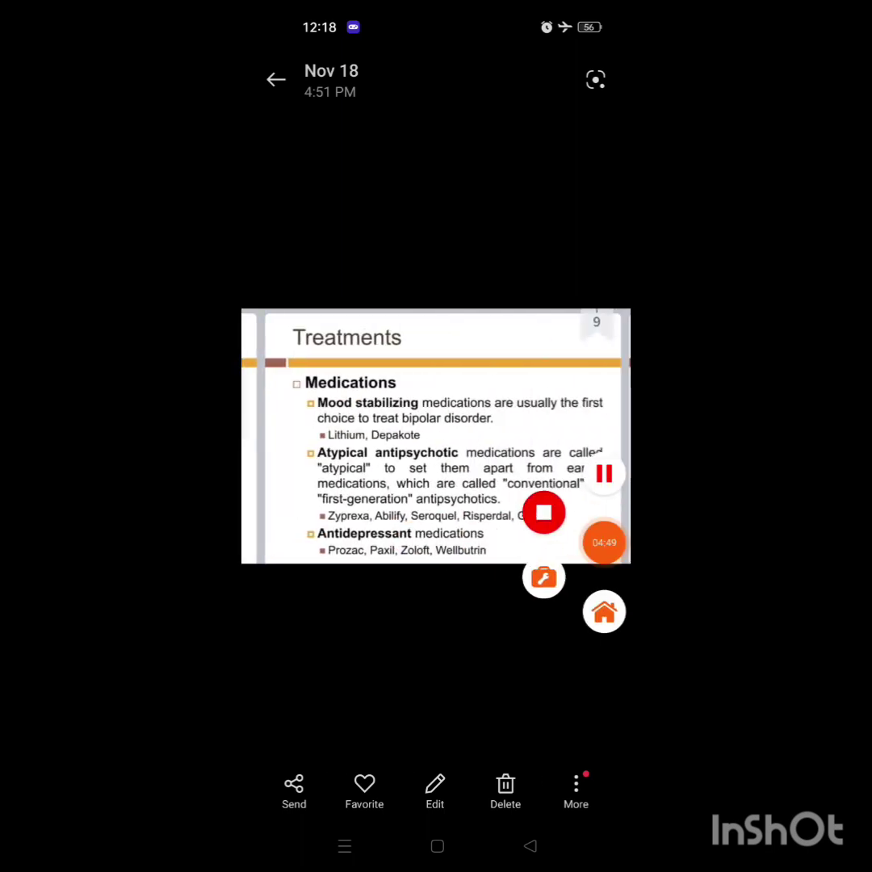